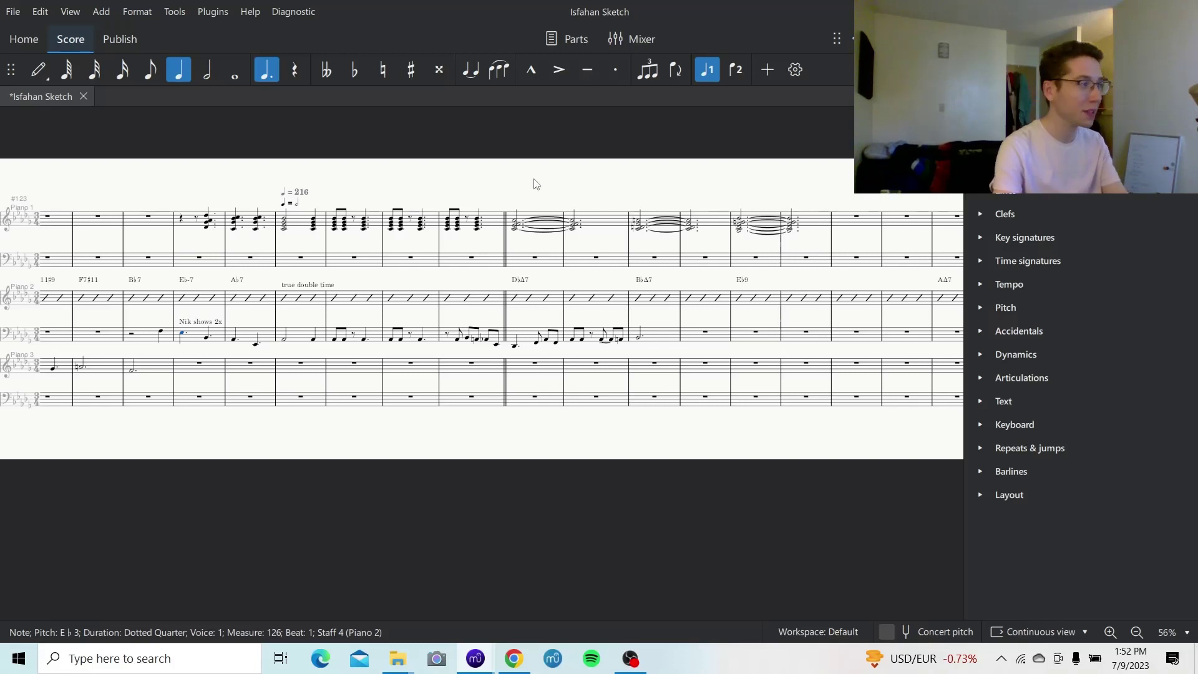
Step: Select the sketch's chord measures 126–137, then bring up the full Isfahan score
left_click(182, 221)
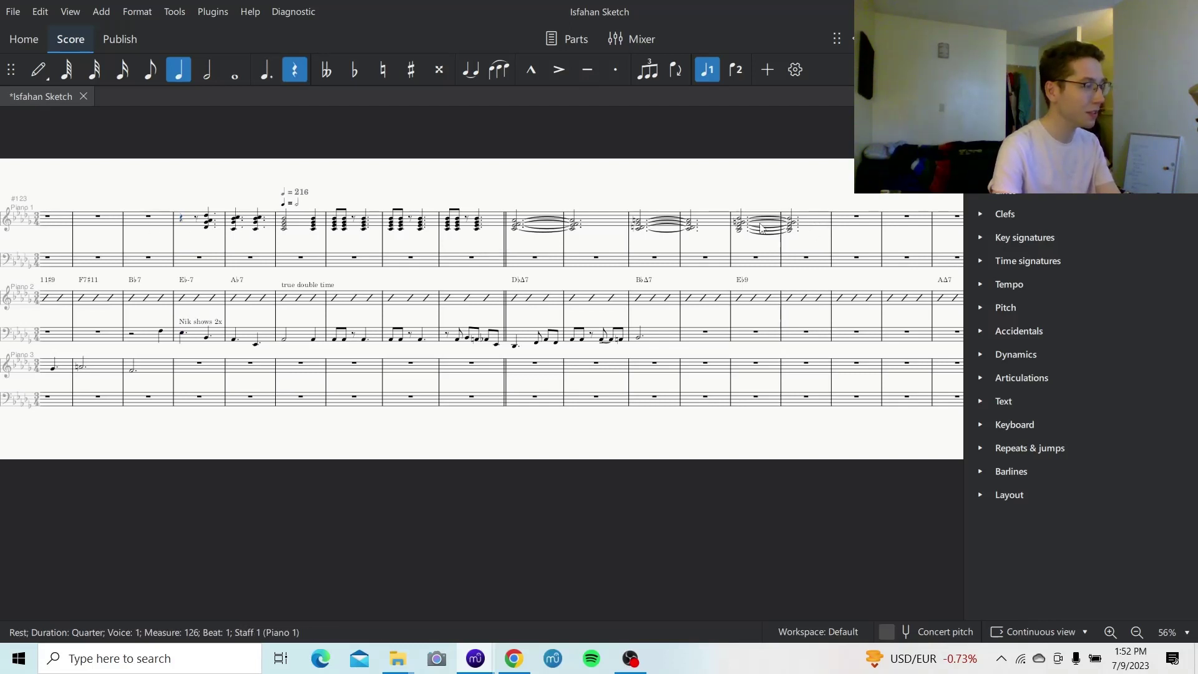
left_click(821, 223, "shift")
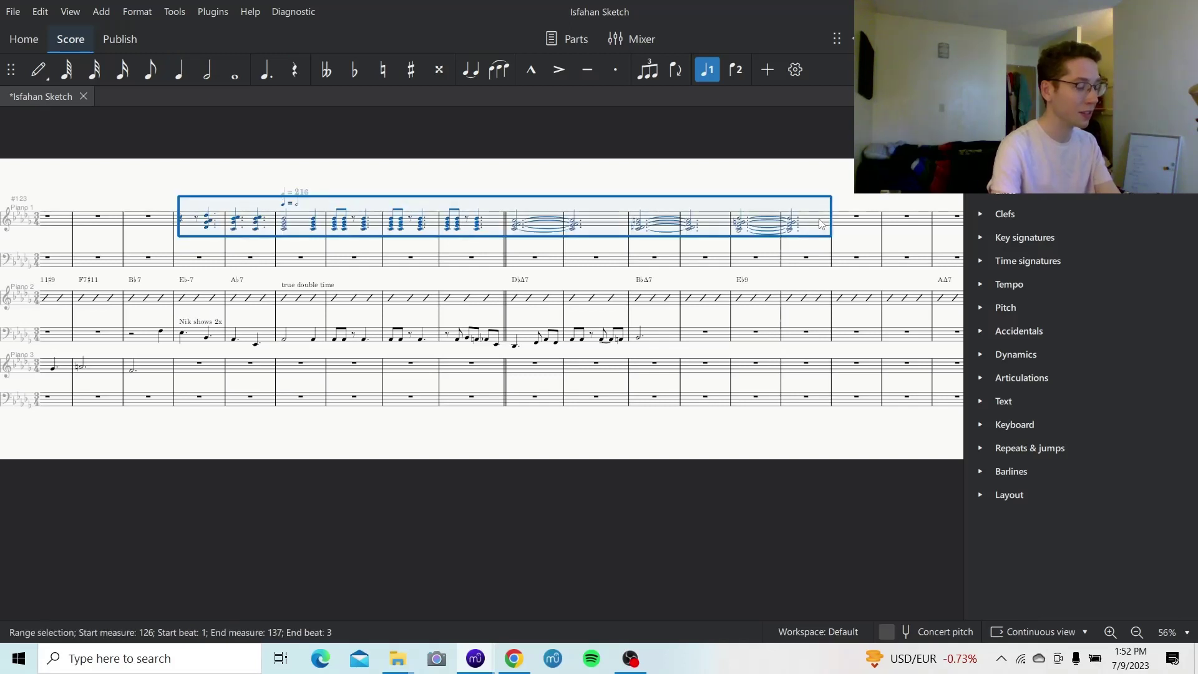
mouse_move(475, 659)
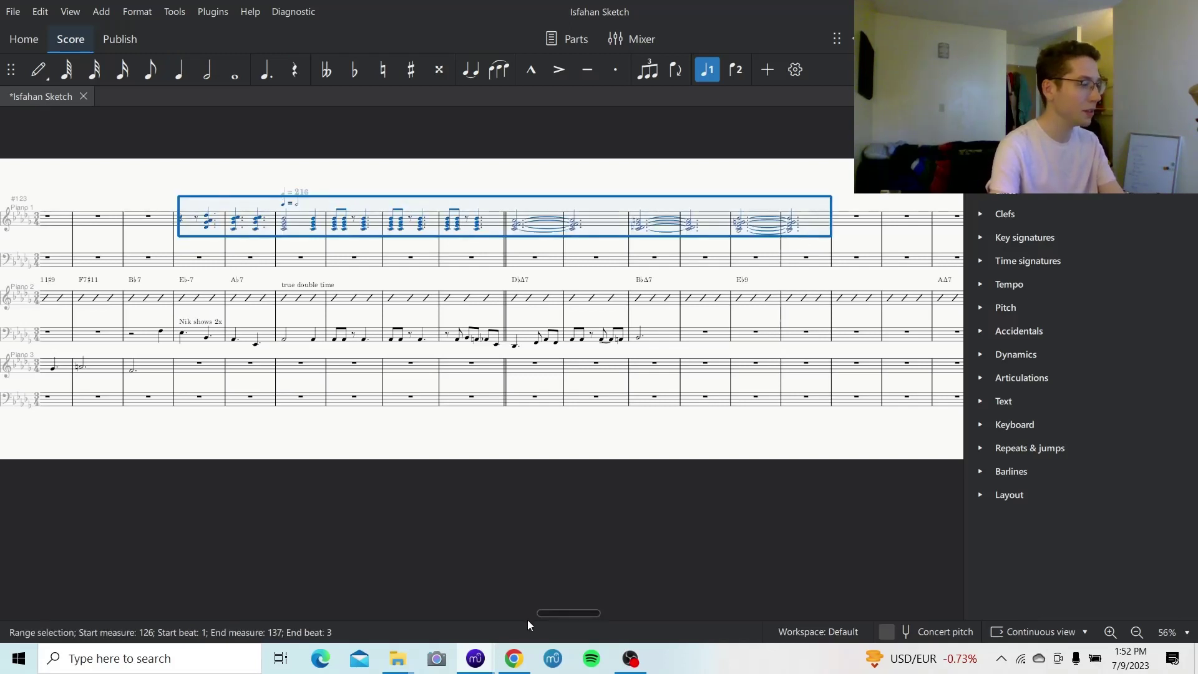
left_click(394, 599)
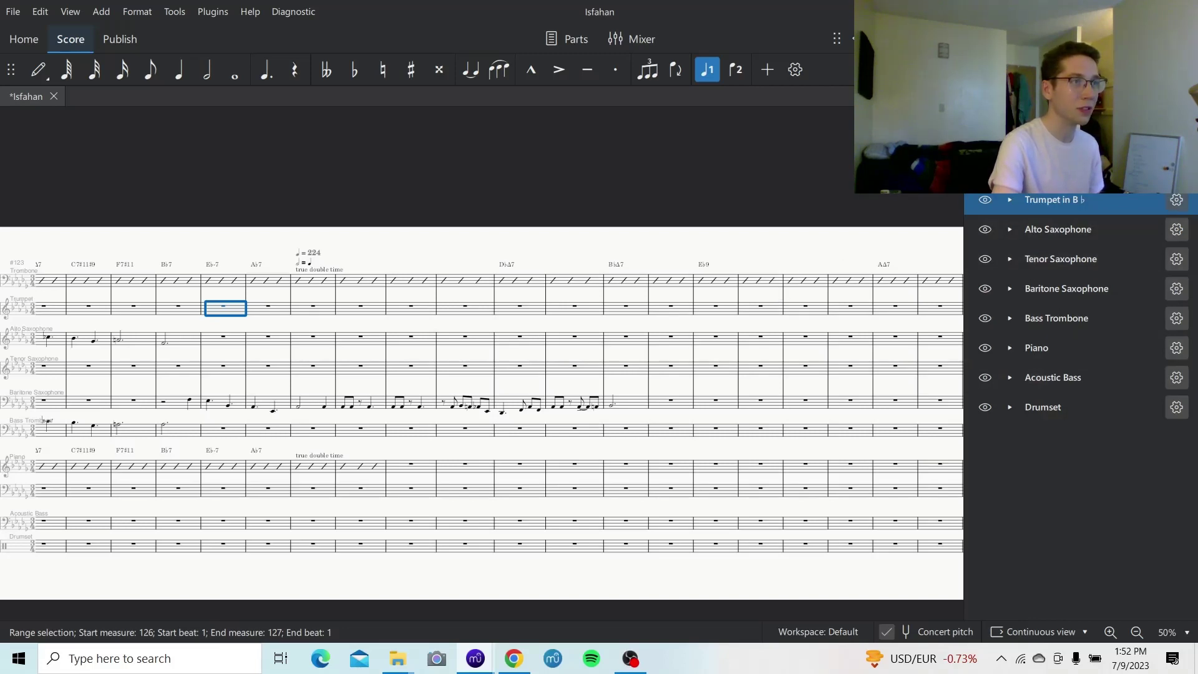
Step: Move Baritone Saxophone below Bass Trombone in the Instruments panel
key("F9")
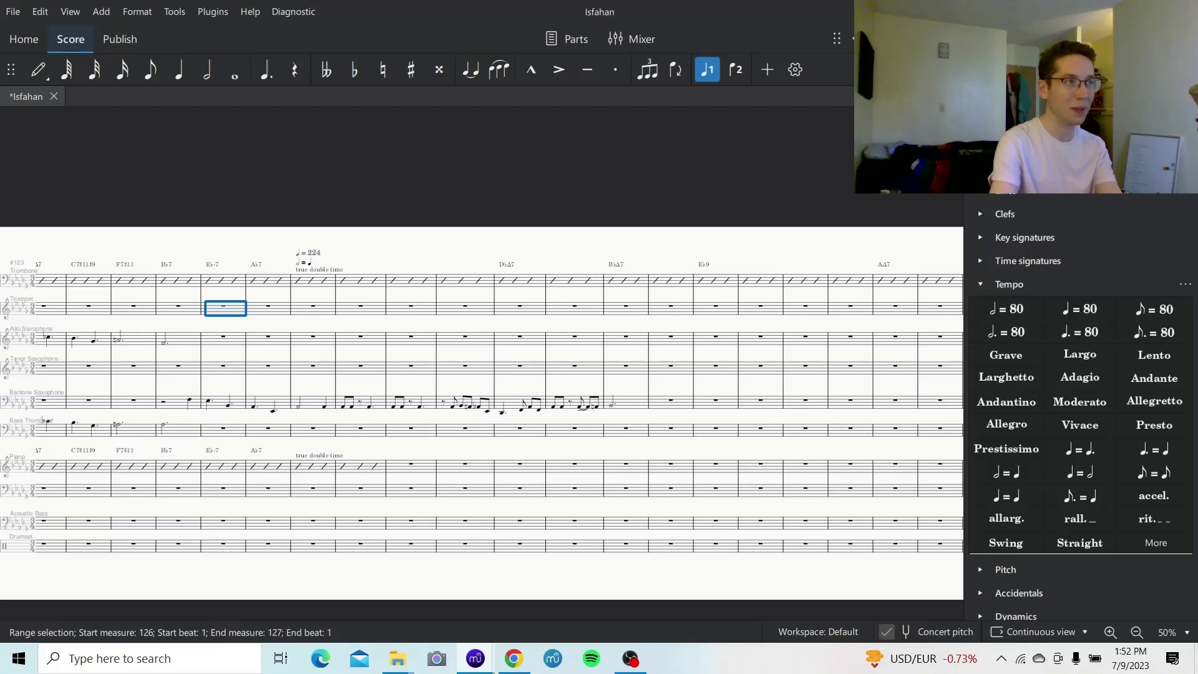
key("i")
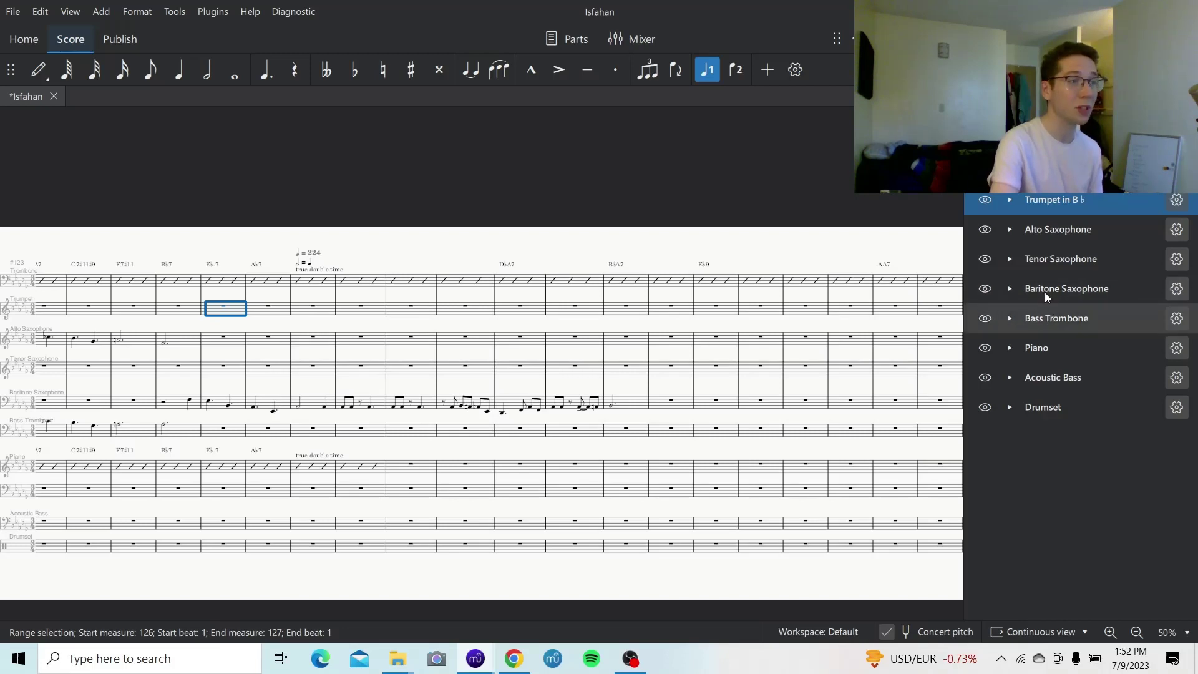
left_click_drag(1031, 290, 1028, 336)
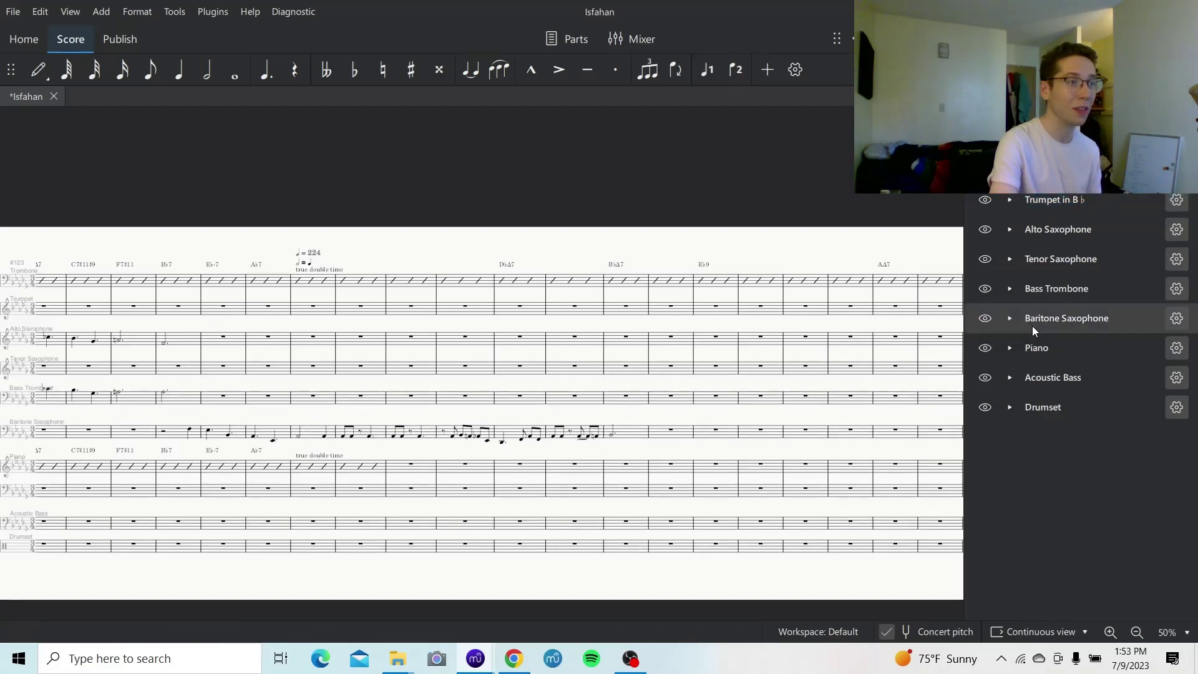
Step: Paste the chords at trumpet measure 126 and extend the selection through Bass Trombone
left_click(217, 312)
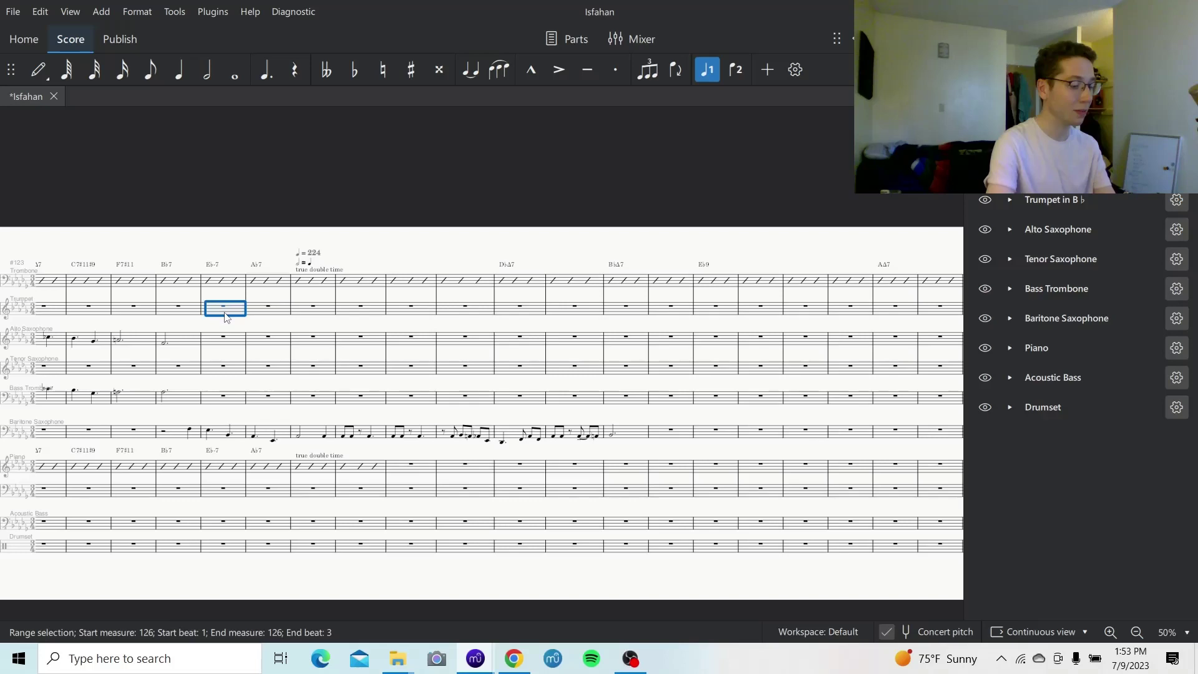
key("ctrl+v")
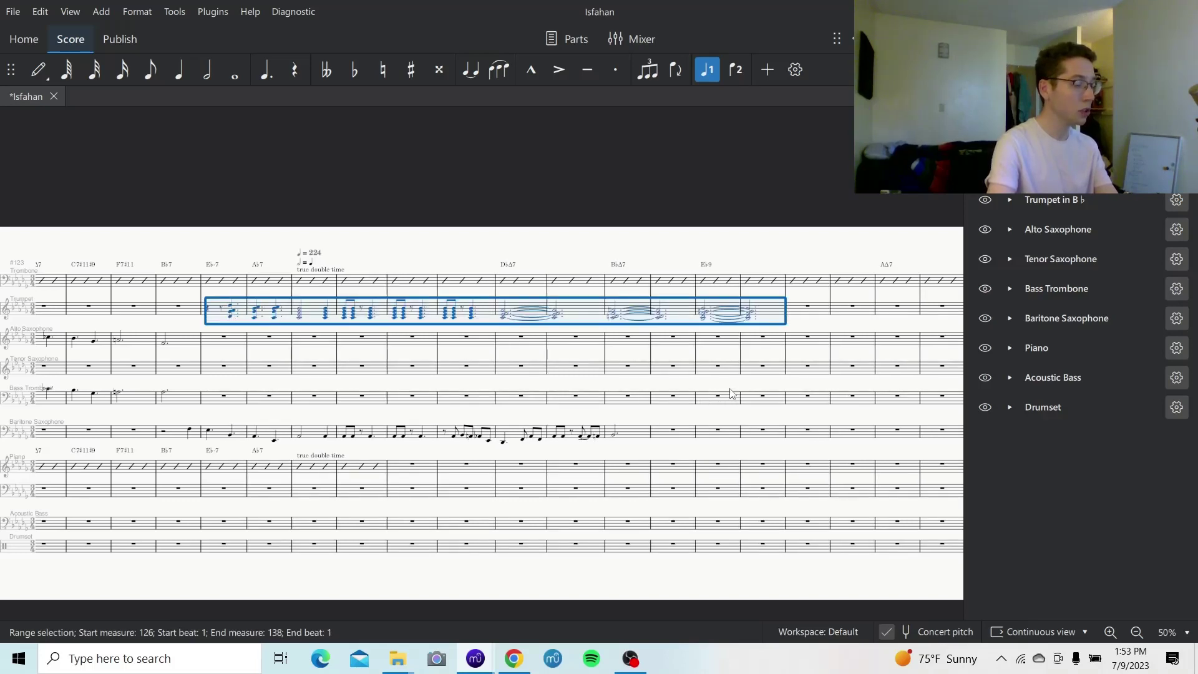
left_click(773, 404, "shift")
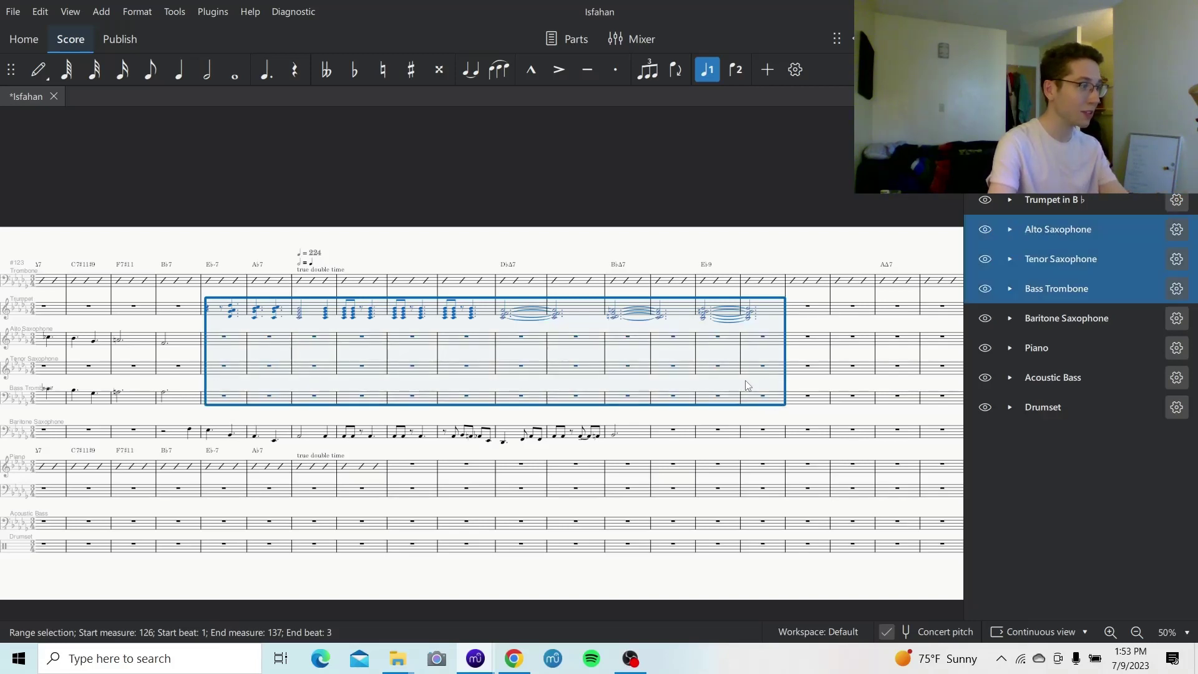
Step: Run Tools > Explode on measures 126–137, then clear the selection
left_click(176, 11)
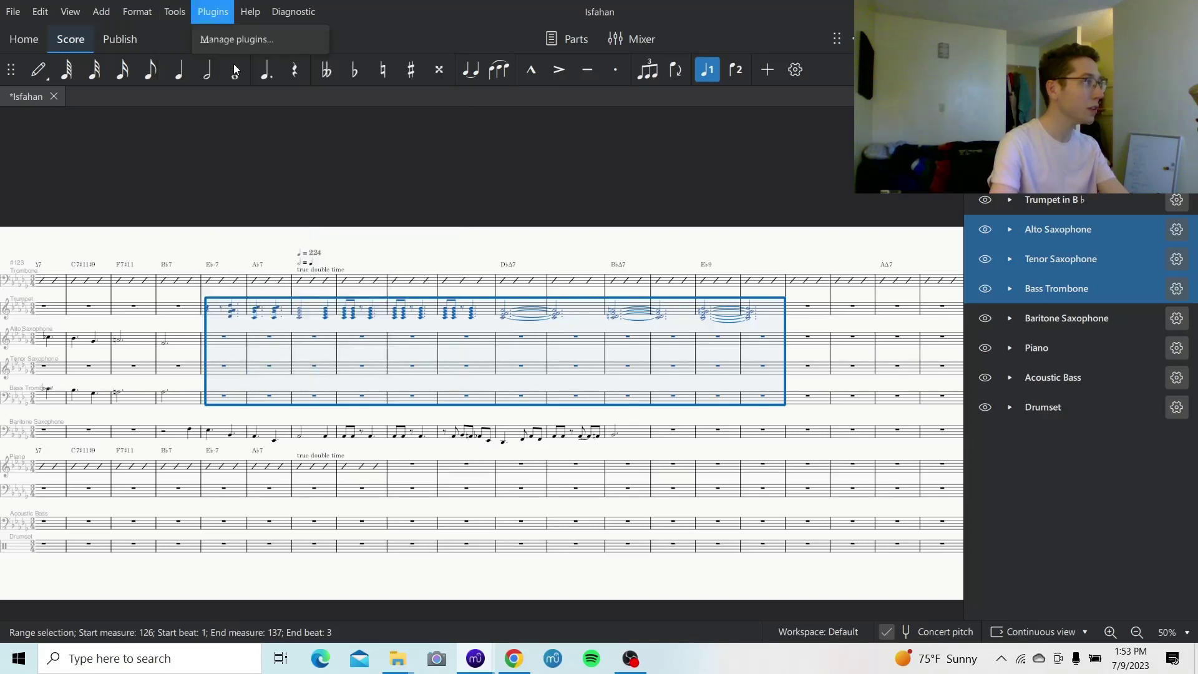
left_click(194, 64)
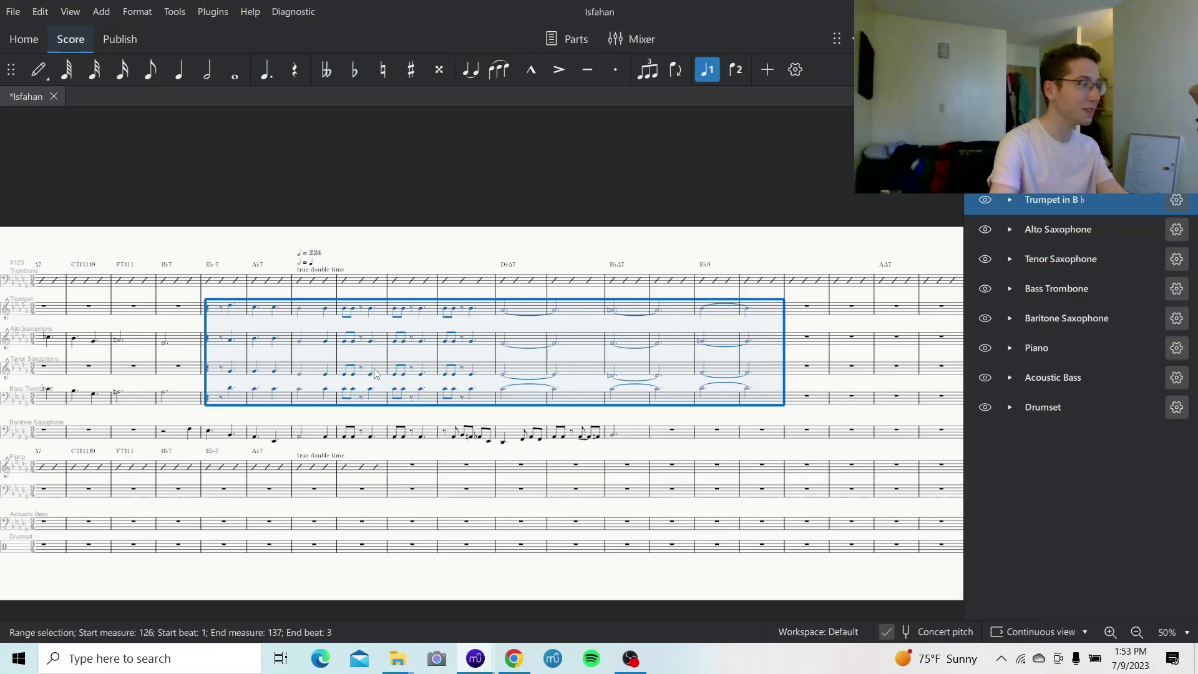
left_click(443, 247)
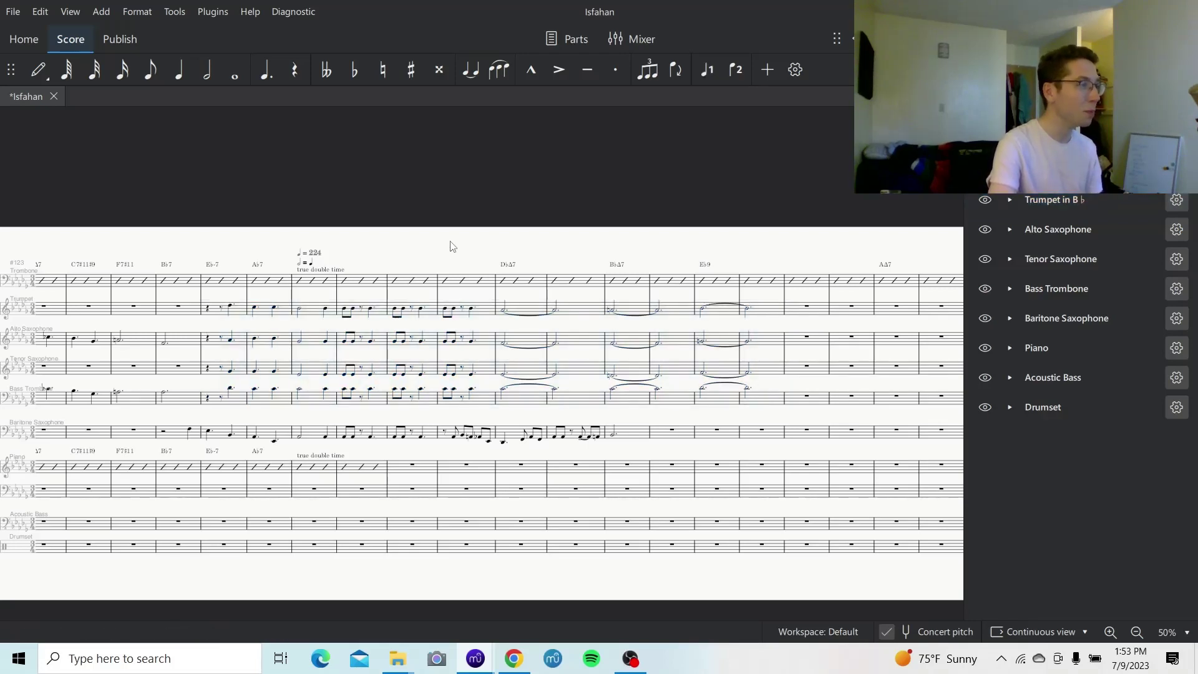